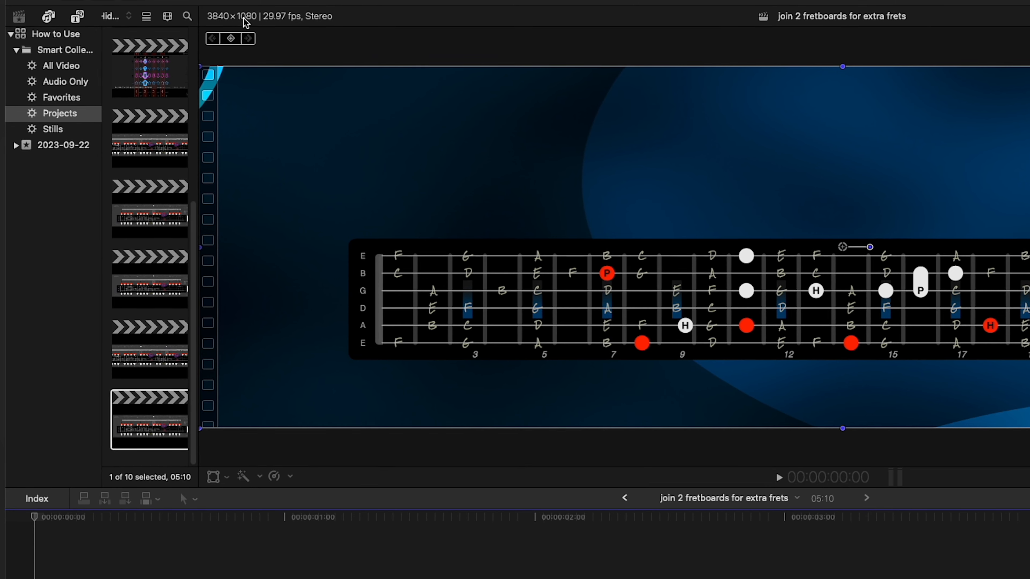
# Start a new project from the Projects collection and set its video format to Custom
pyautogui.rightClick(33, 118)
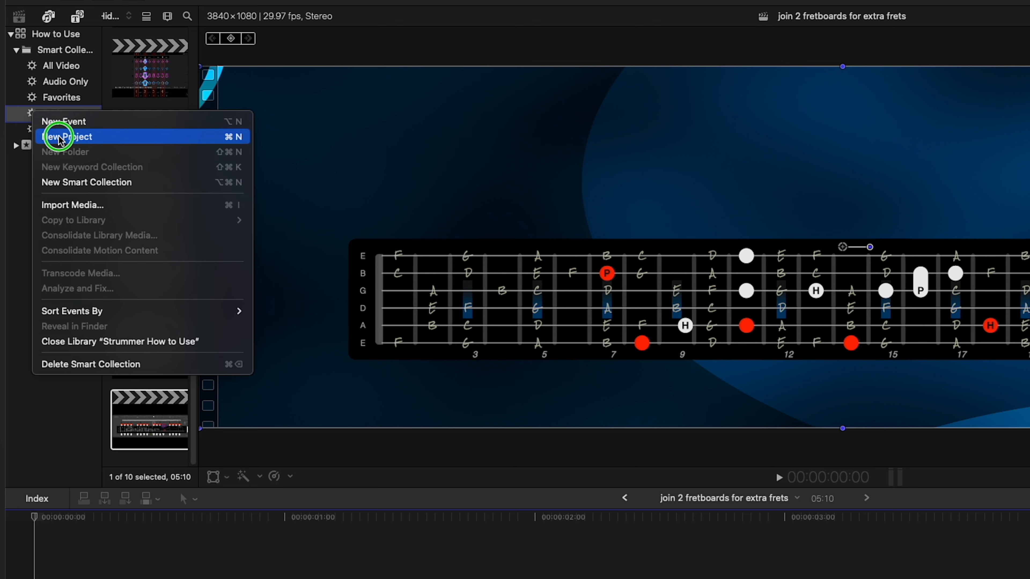
pyautogui.click(59, 137)
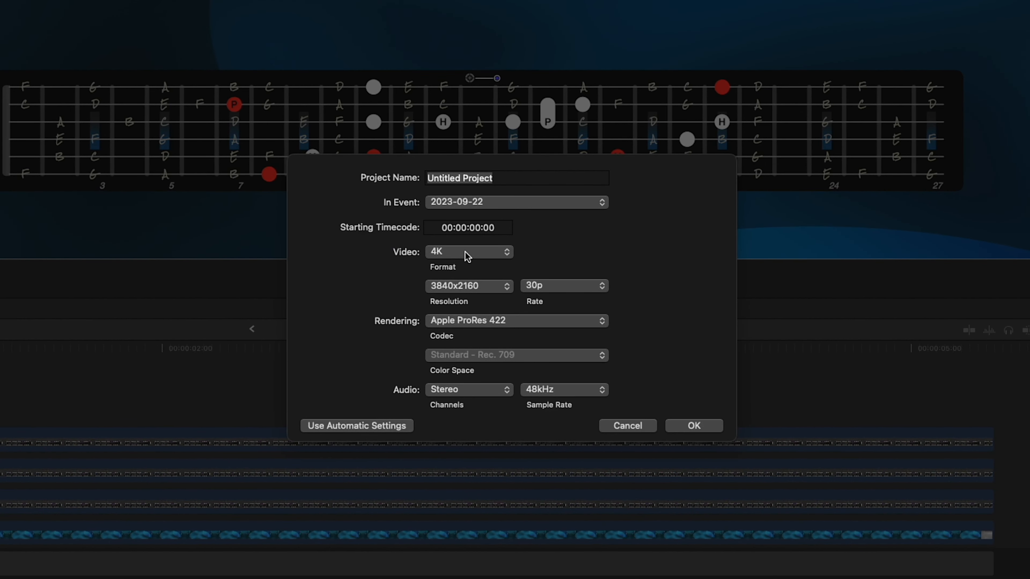
pyautogui.click(507, 253)
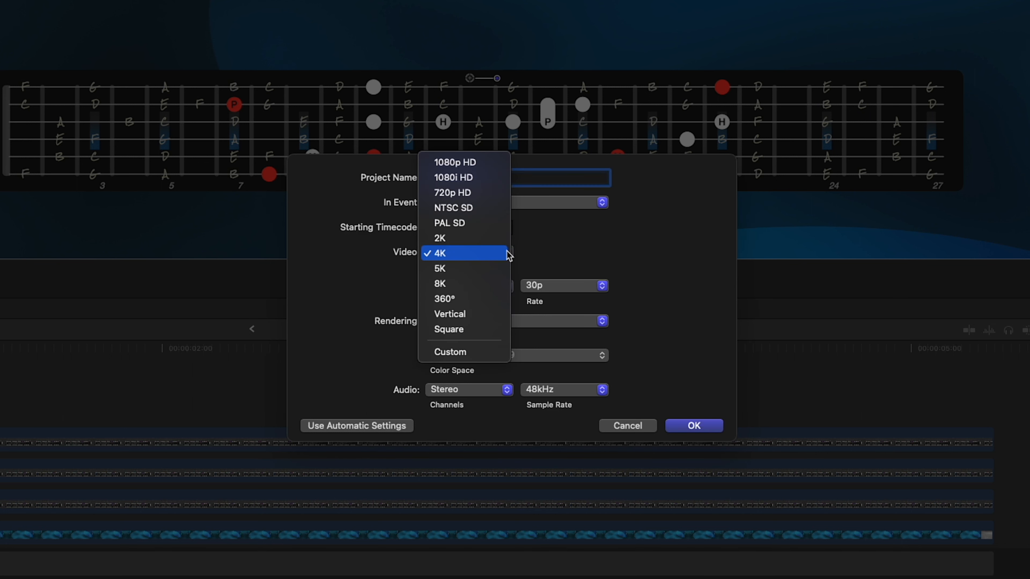
pyautogui.click(497, 353)
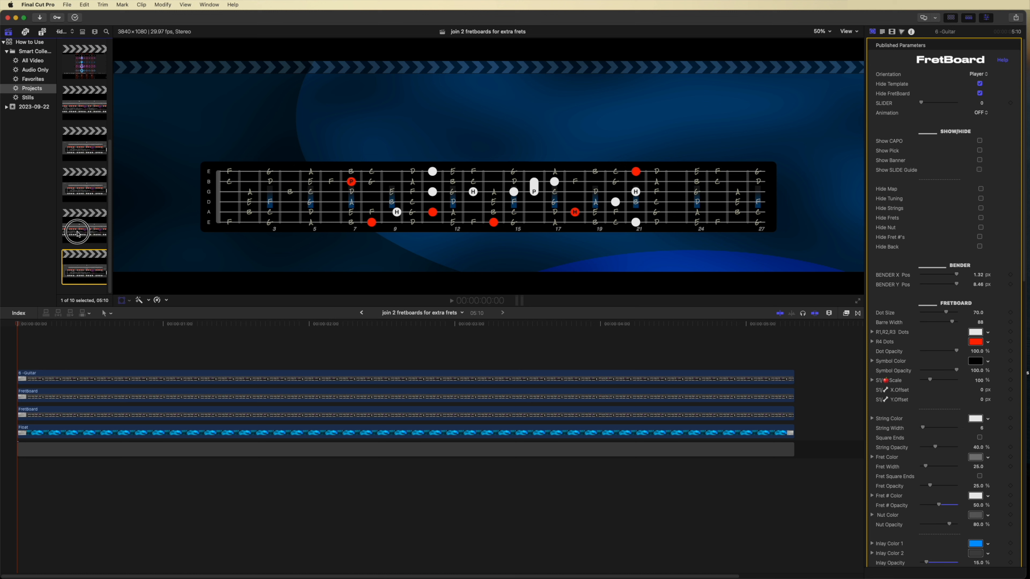
pyautogui.click(85, 234)
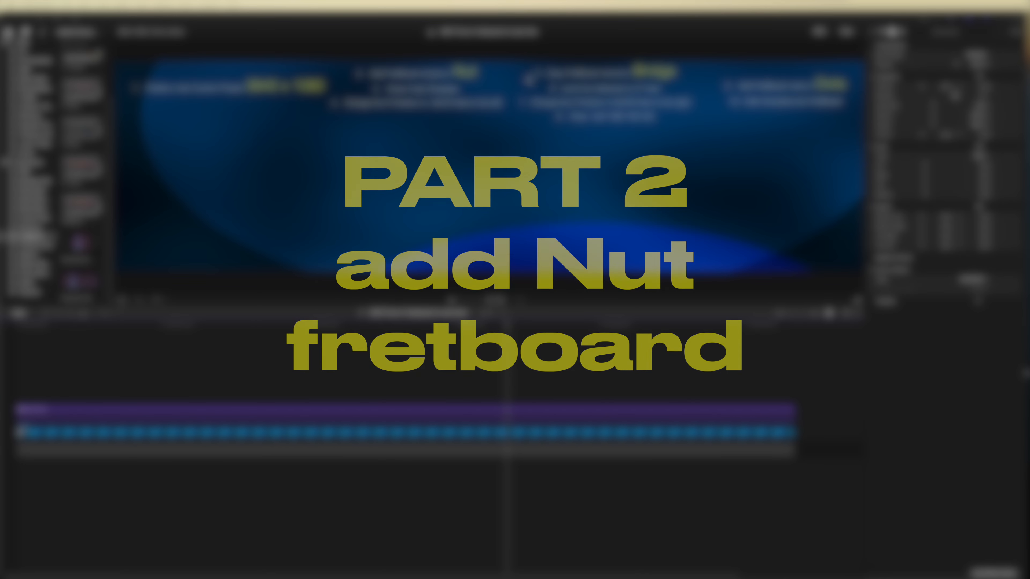
# Add the 6-Guitar FretBoard generator above the instructions clip at the timeline start and rename it Nut
pyautogui.click(81, 173)
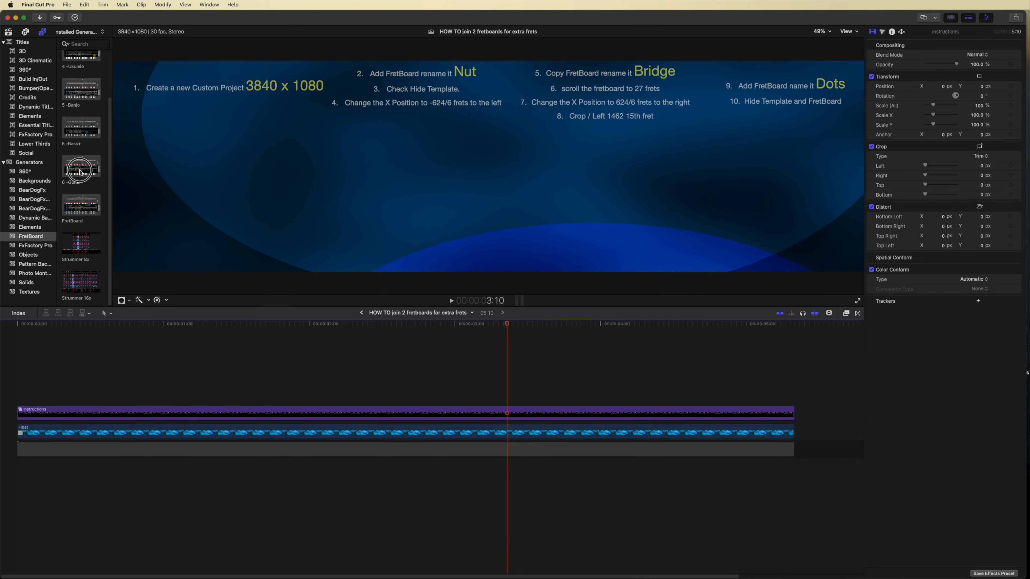
pyautogui.moveTo(80, 173); pyautogui.dragTo(17, 392)
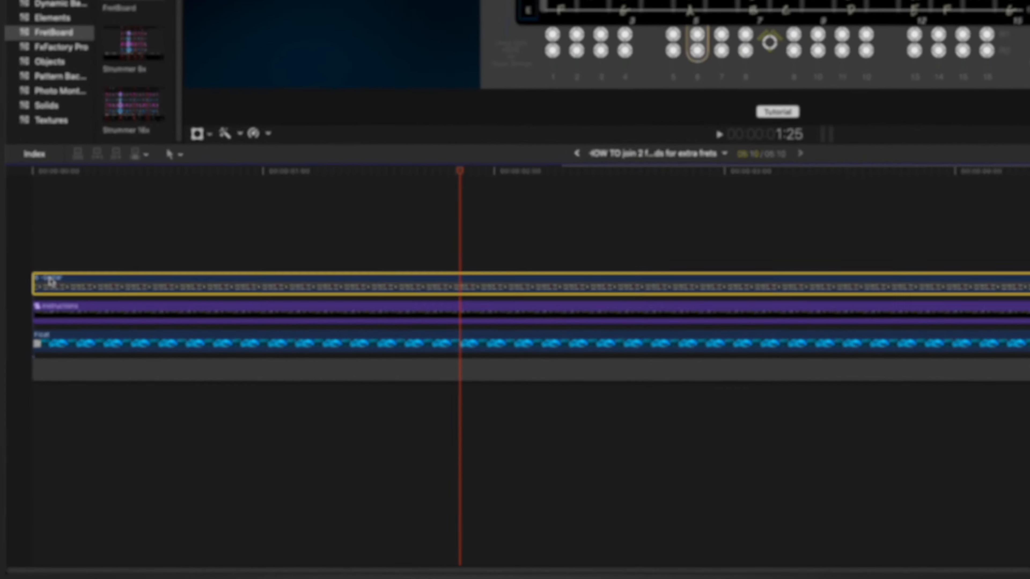
pyautogui.rightClick(51, 281)
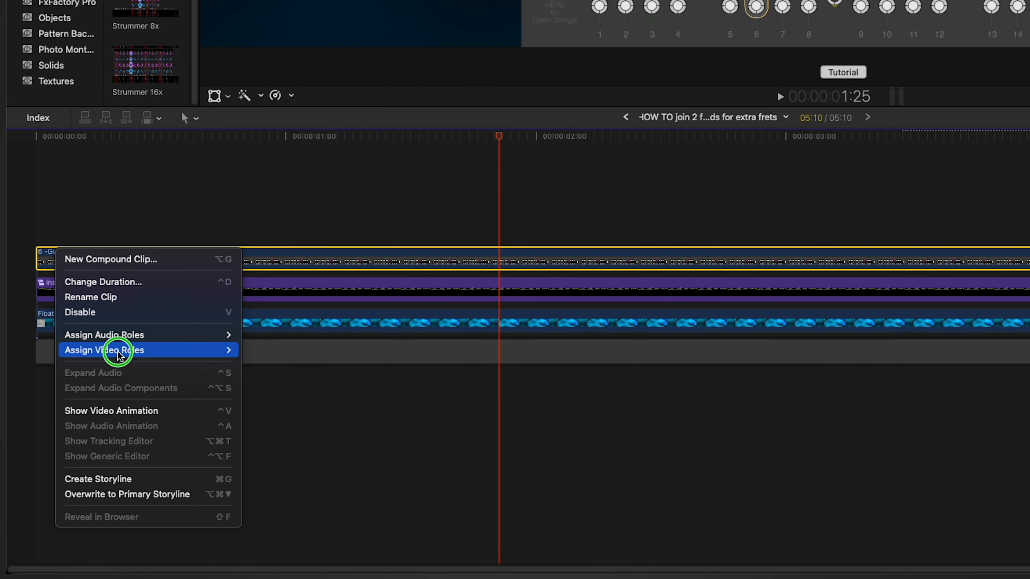
pyautogui.click(132, 299)
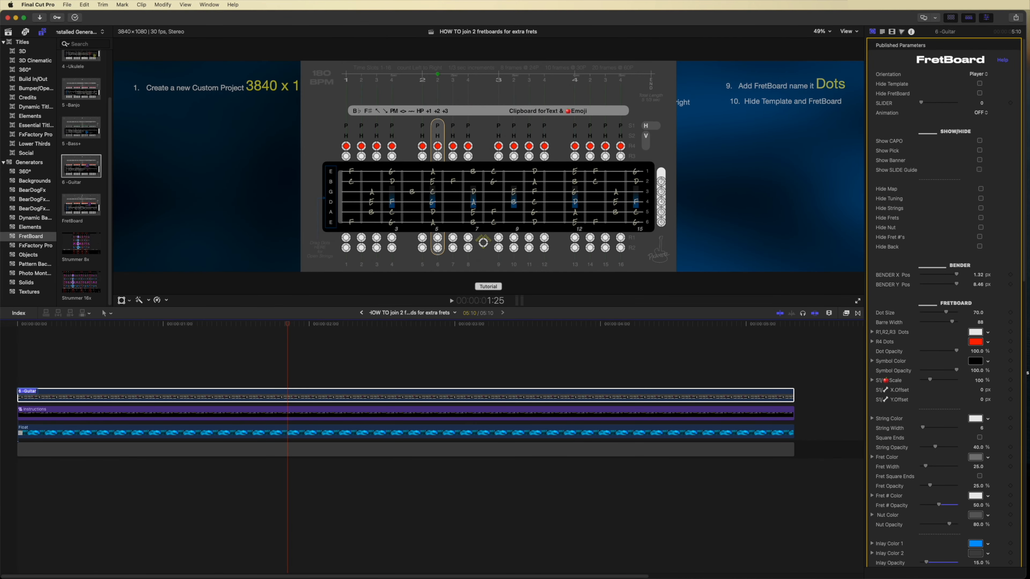
pyautogui.write('Nut')
pyautogui.press('Return')
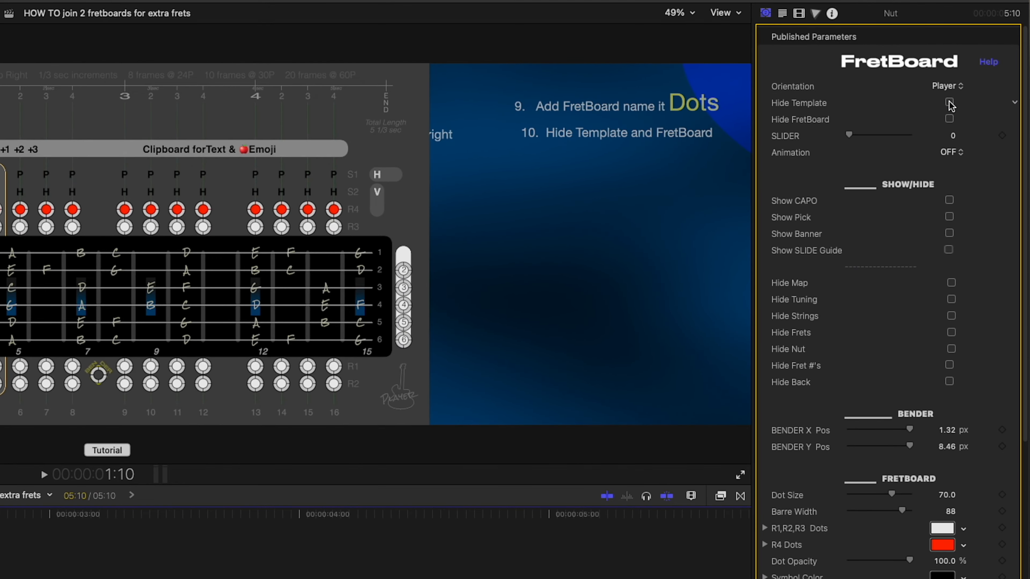
# Hide the template on the Nut clip, and show the slide guide briefly before turning it off again
pyautogui.click(949, 102)
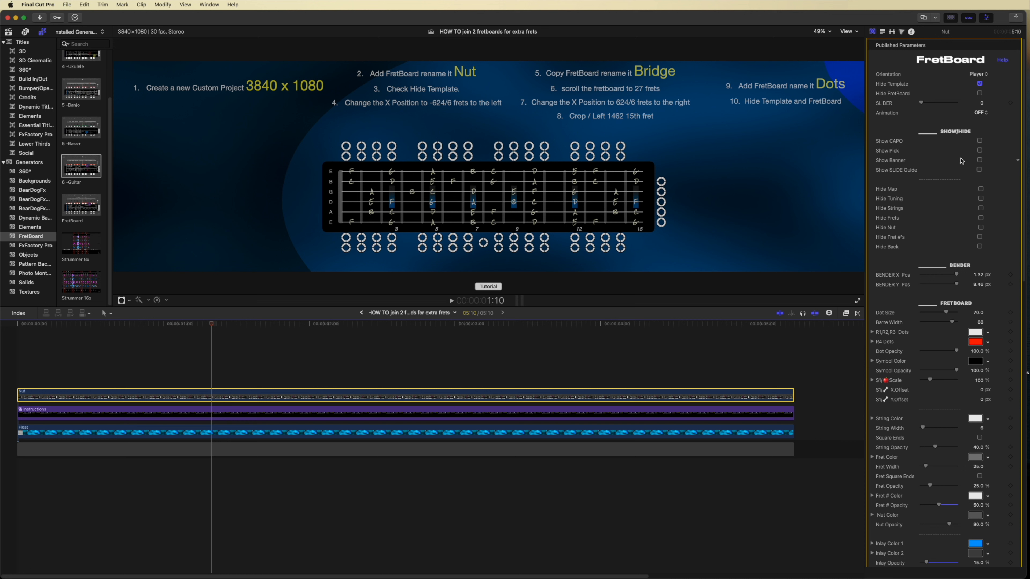
pyautogui.click(979, 170)
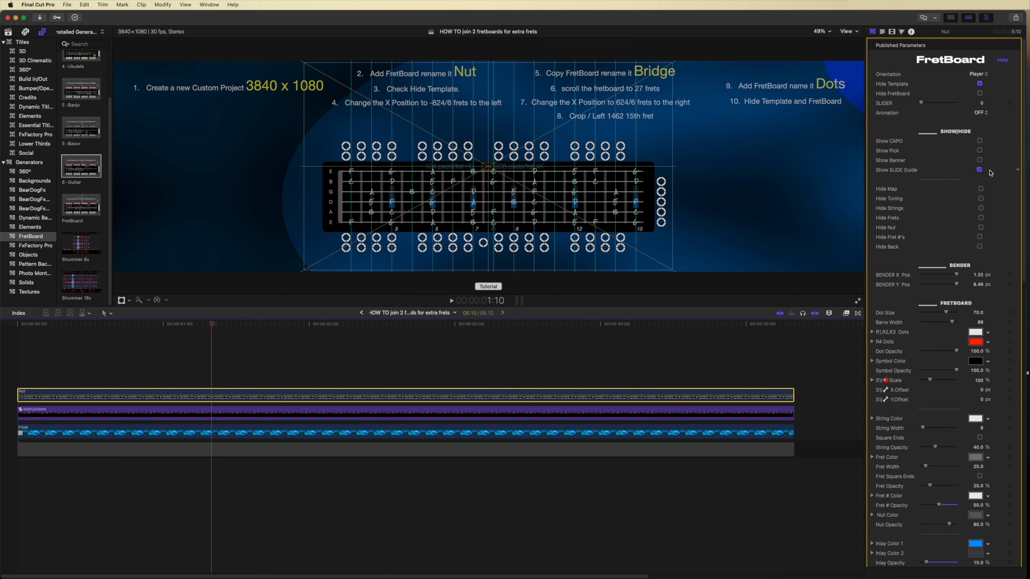
pyautogui.click(980, 170)
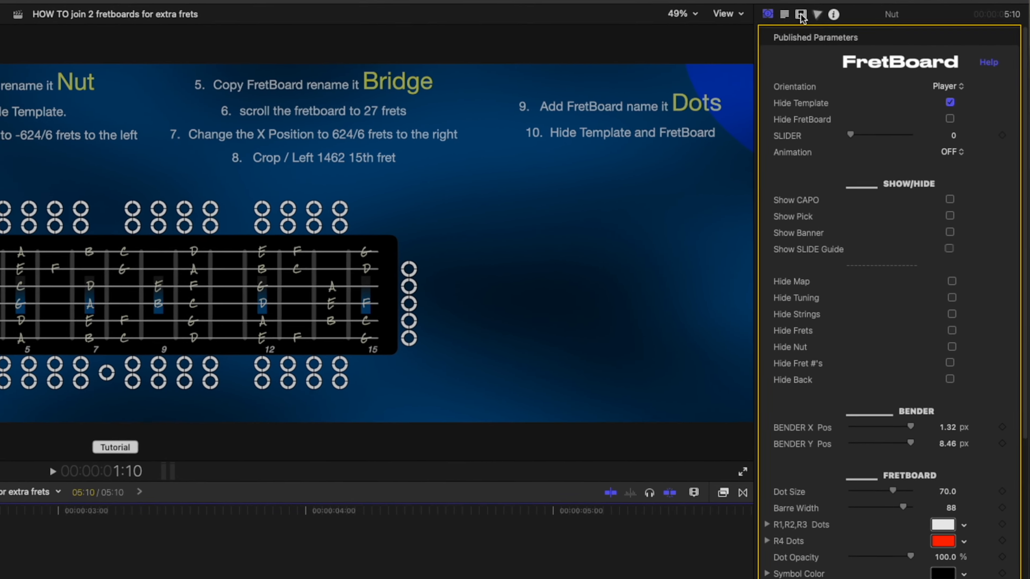
# Set the Nut clip's X position to -624 px
pyautogui.click(892, 32)
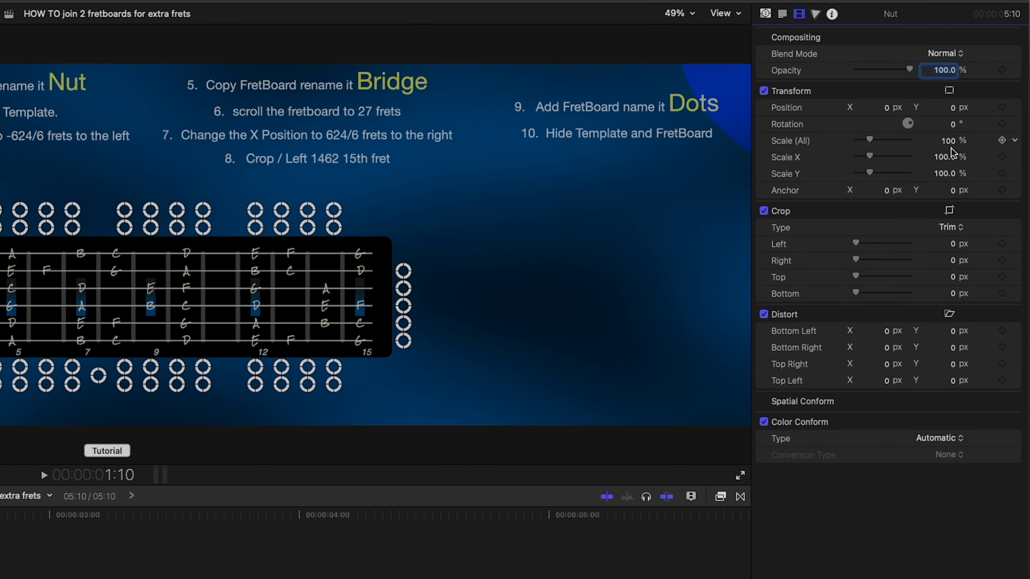
pyautogui.click(885, 108)
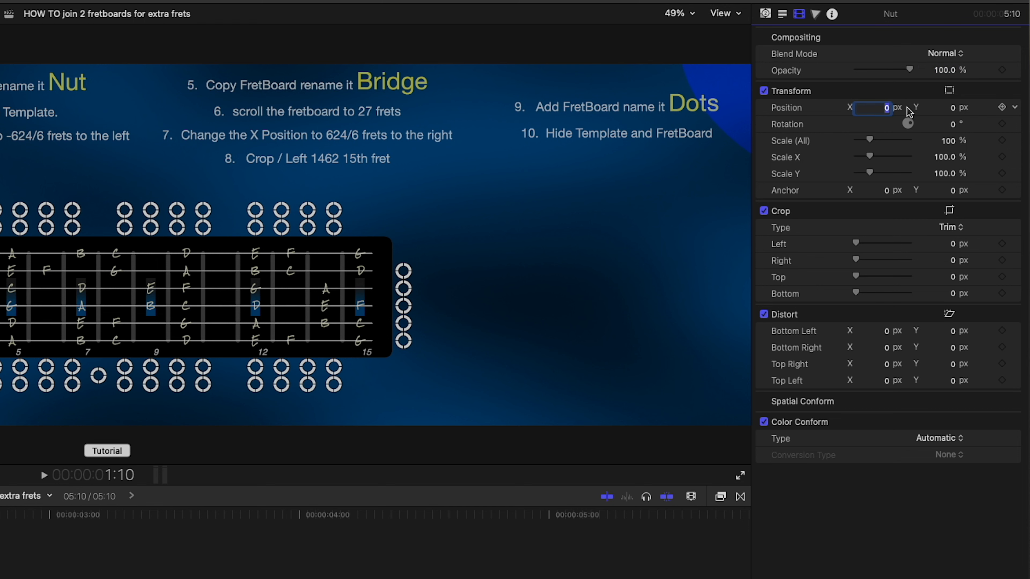
pyautogui.write('-624')
pyautogui.press('Return')
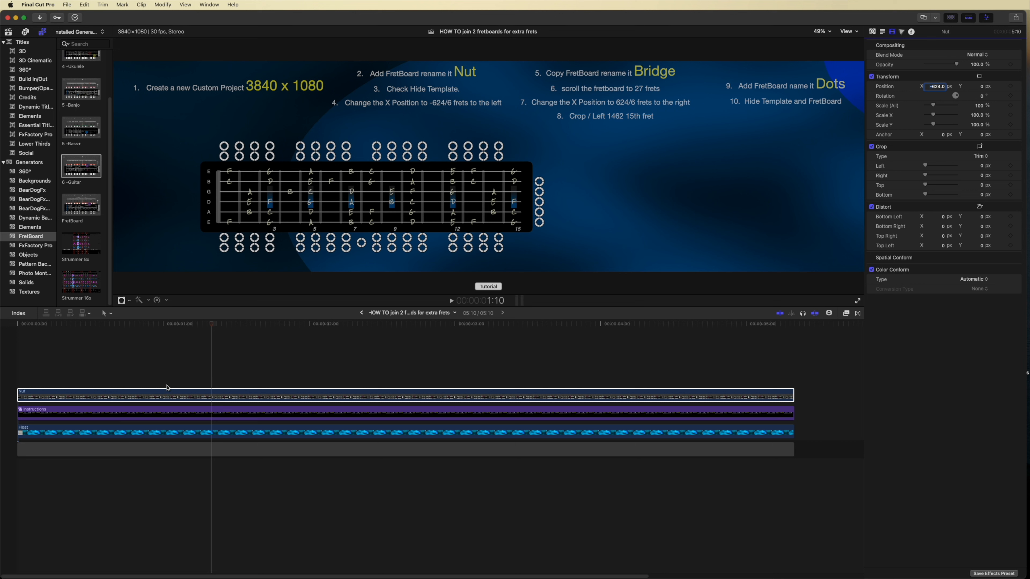
# Duplicate the Nut clip onto the track above it and rename the copy Bridge
pyautogui.keyDown('alt'); pyautogui.moveTo(171, 392); pyautogui.dragTo(170, 374); pyautogui.keyUp('alt')
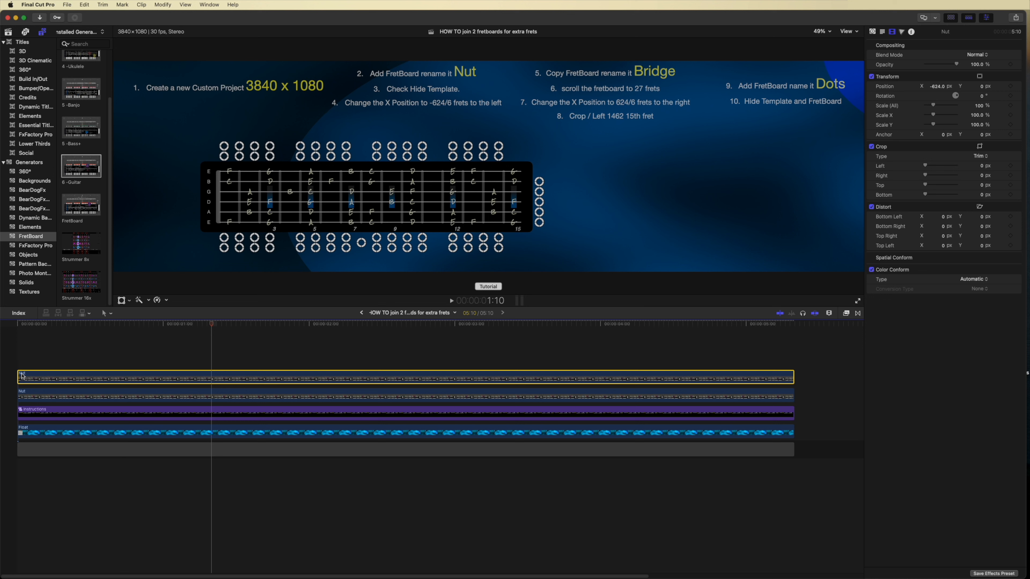
pyautogui.rightClick(23, 375)
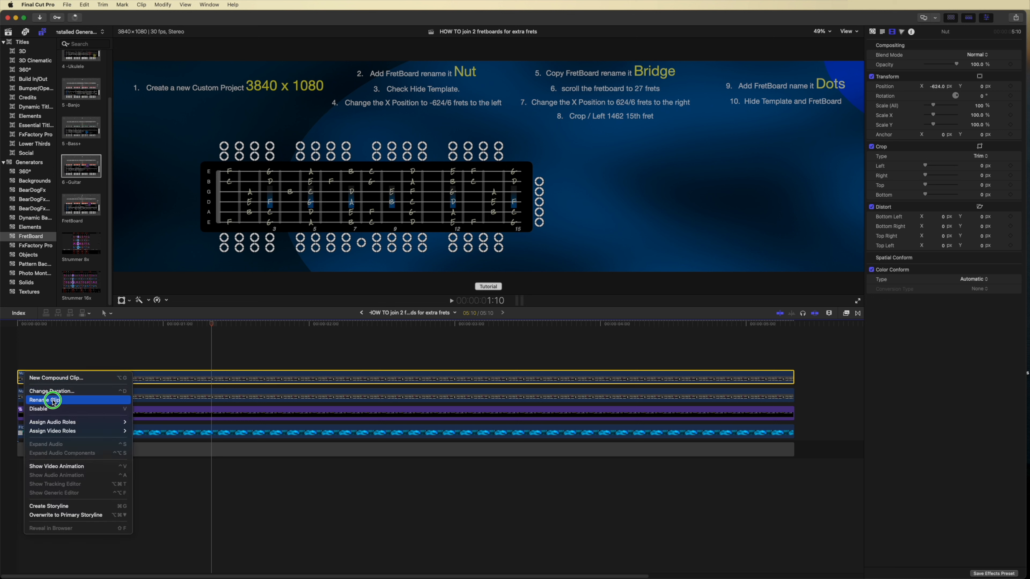
pyautogui.click(44, 400)
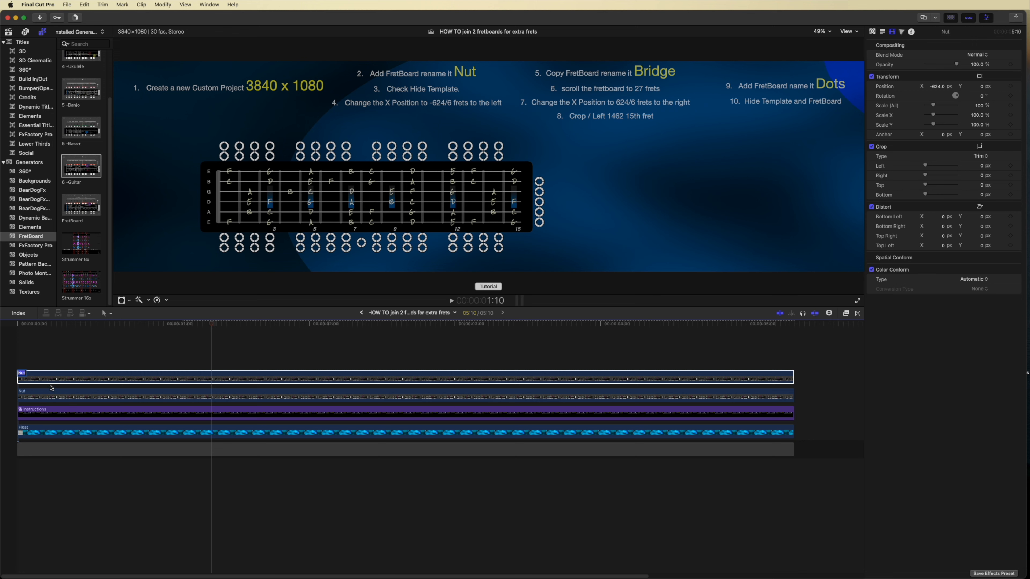
pyautogui.write('Bridge')
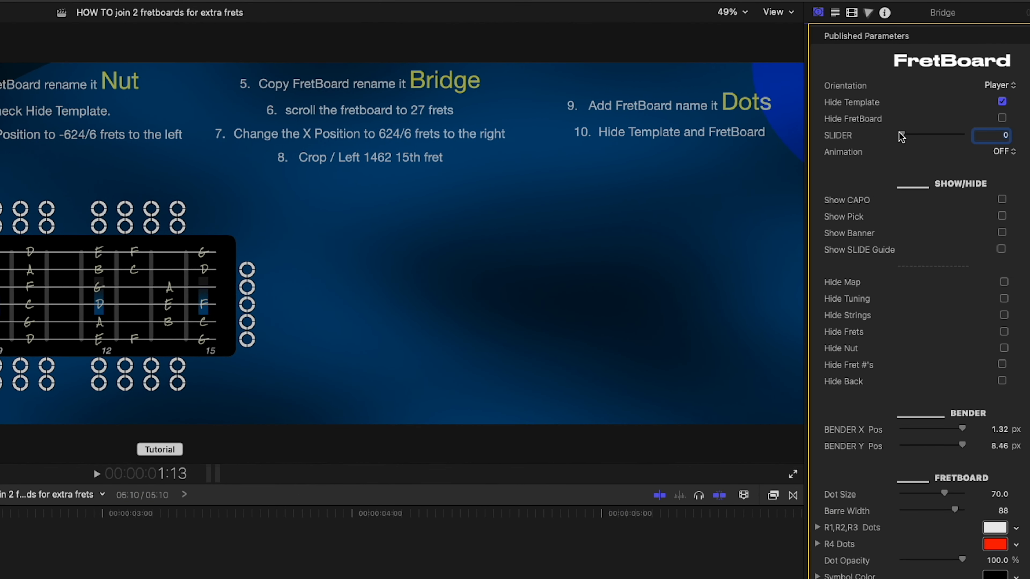
# Scroll the Bridge fretboard to fret 27 with a SLIDER value of 100 and set its X position to 624 px
pyautogui.moveTo(902, 136); pyautogui.dragTo(995, 138)
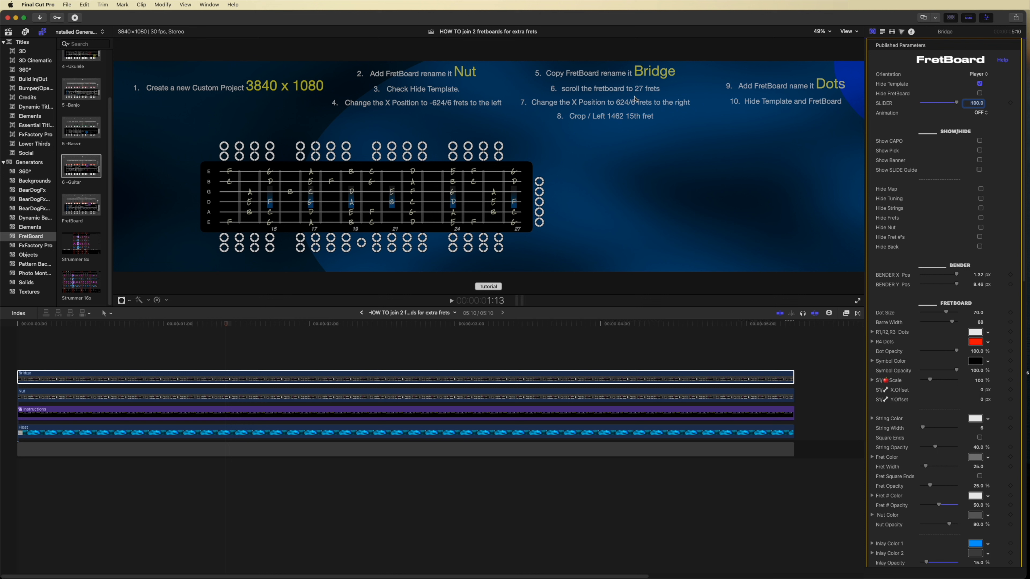
pyautogui.click(893, 32)
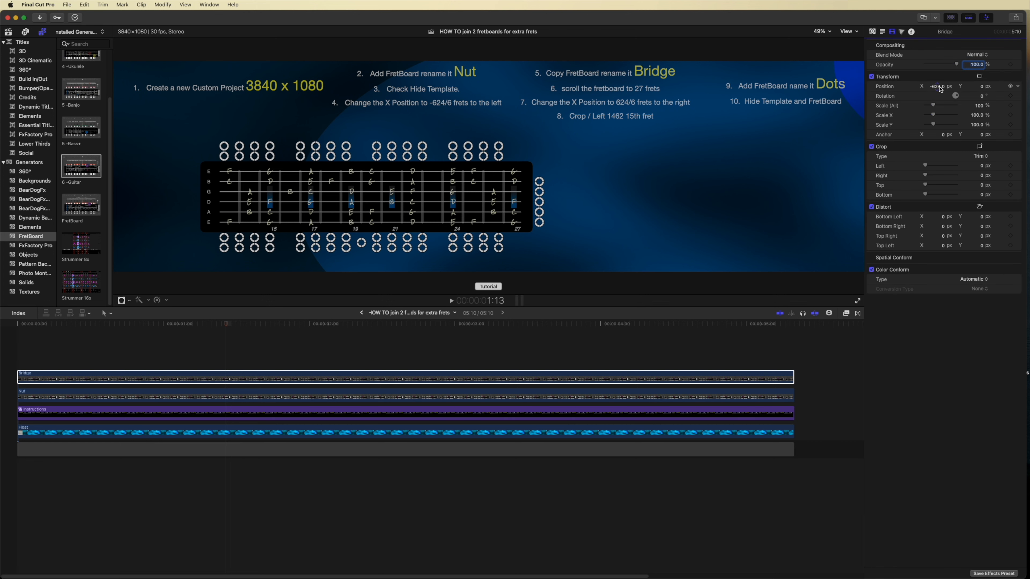
pyautogui.click(940, 86)
pyautogui.write('624')
pyautogui.press('Return')
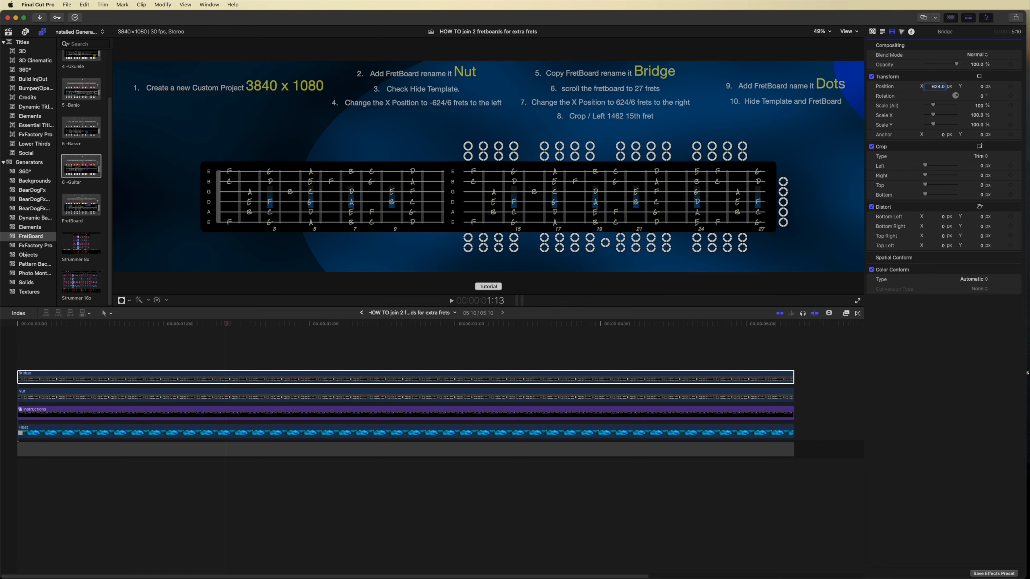
# Trim the Bridge clip's left side at the 15th fret with a Left crop value of 1462 px
pyautogui.click(121, 300)
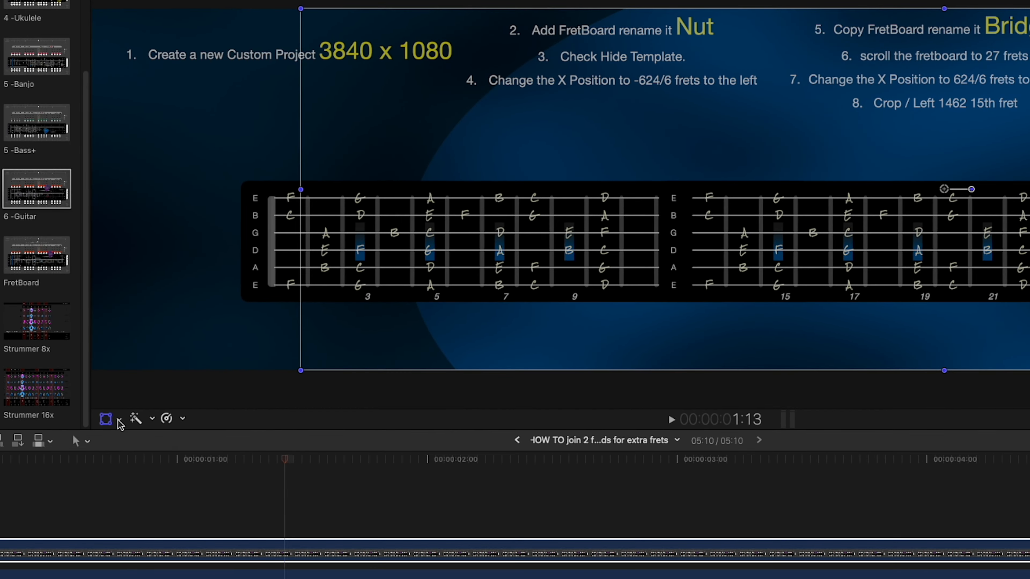
pyautogui.click(120, 420)
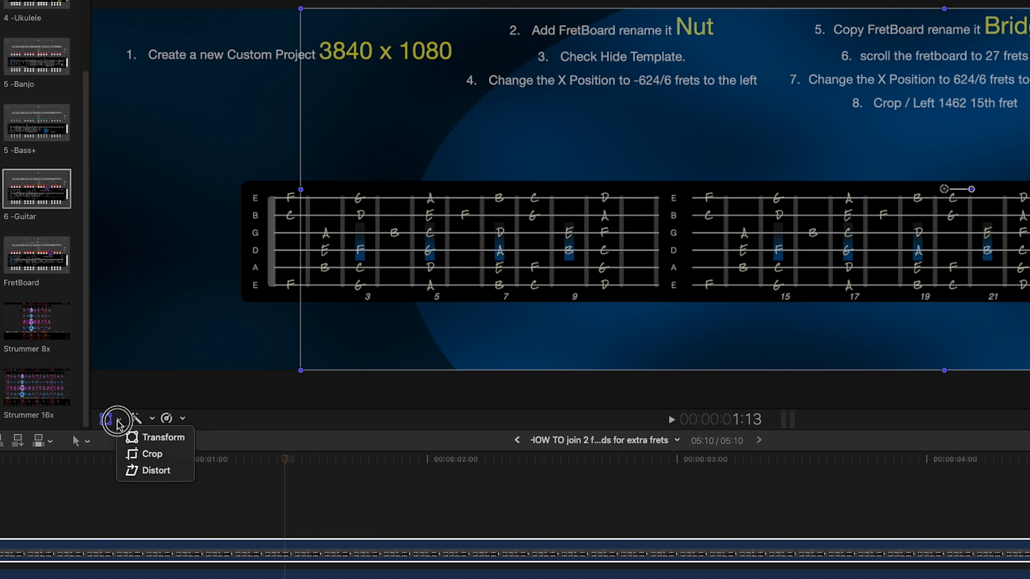
pyautogui.click(143, 455)
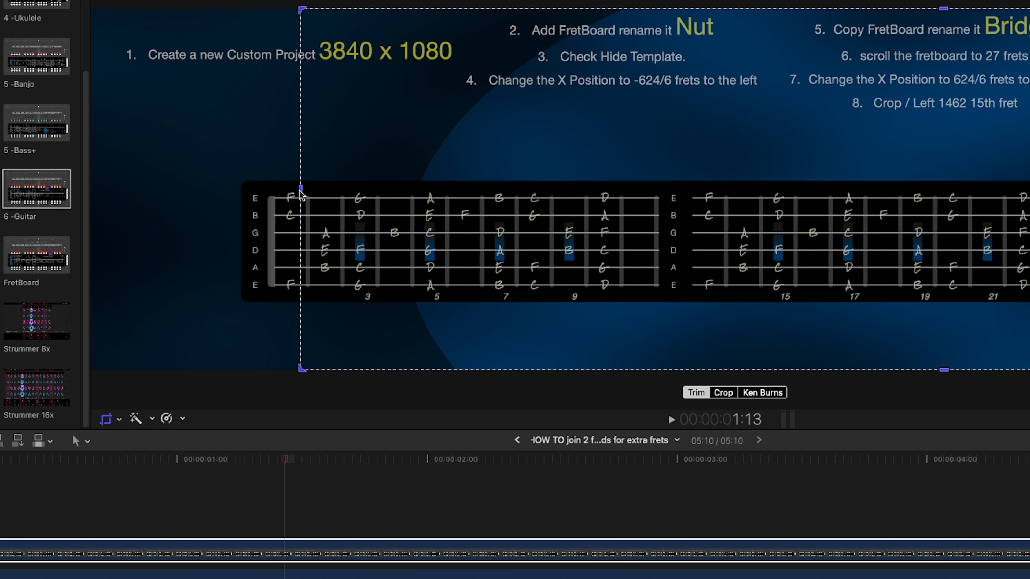
pyautogui.moveTo(300, 190); pyautogui.dragTo(1029, 219)
pyautogui.moveTo(762, 187); pyautogui.dragTo(521, 203)
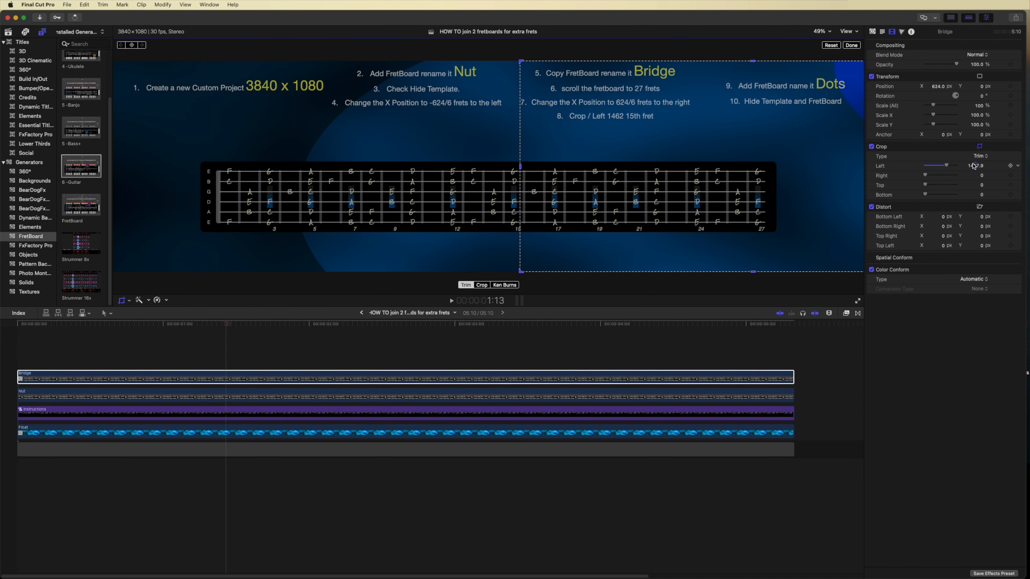
pyautogui.click(973, 166)
pyautogui.write('146')
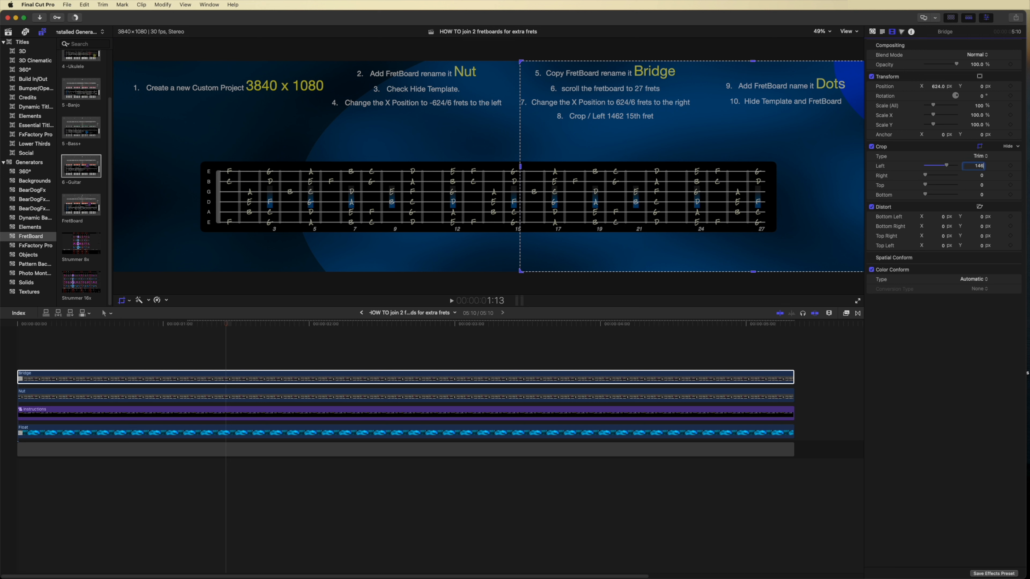
pyautogui.write('2')
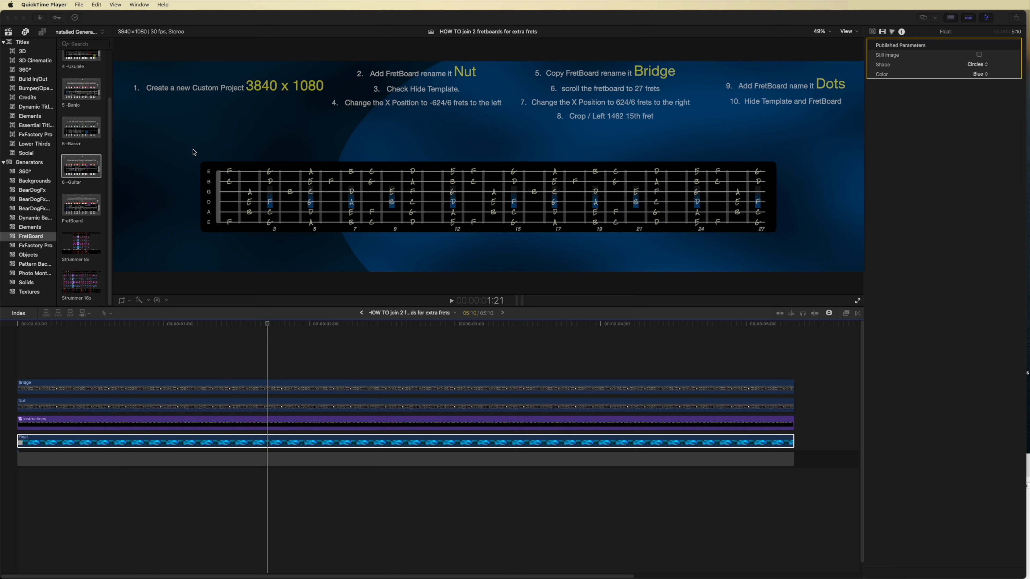
# Add another 6-Guitar generator above the Bridge clip at the timeline start and hide its template and fretboard
pyautogui.click(82, 176)
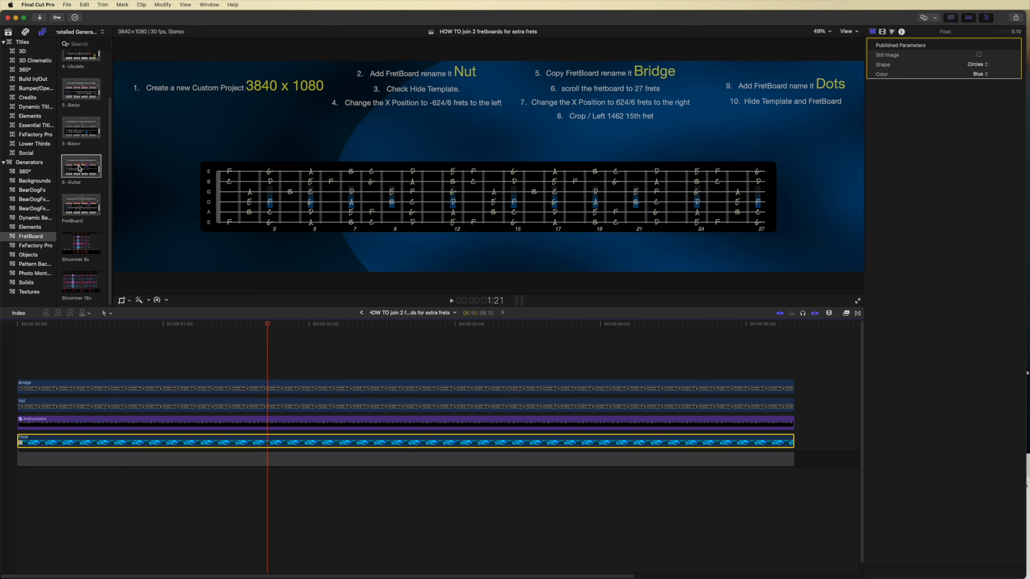
pyautogui.moveTo(79, 165); pyautogui.dragTo(18, 365)
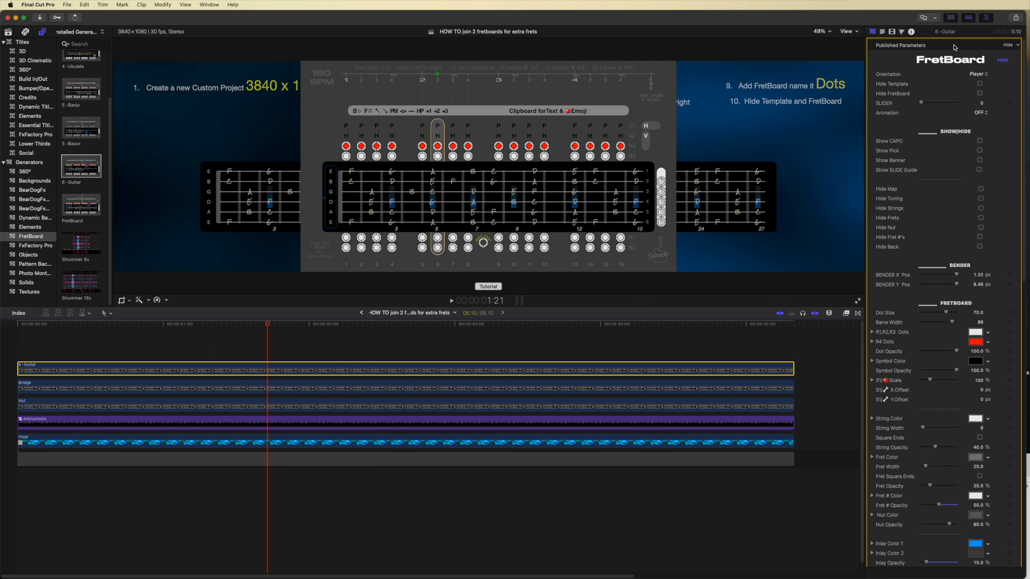
pyautogui.click(980, 84)
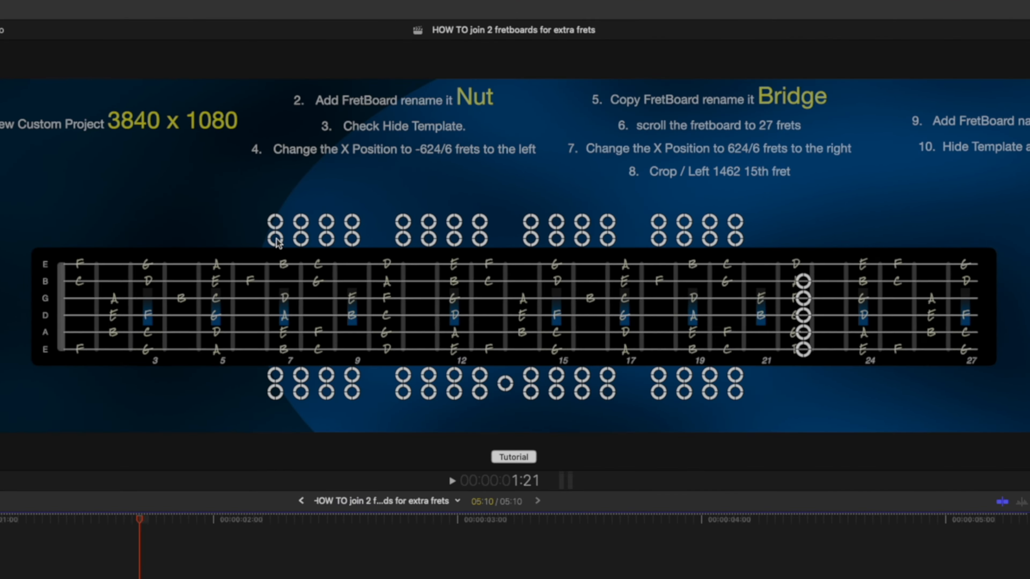
# Place white dots on the B string at frets 7 and 14, a red dot on the D string at fret 7, and a six-string barre at fret 18
pyautogui.moveTo(277, 243); pyautogui.dragTo(282, 287)
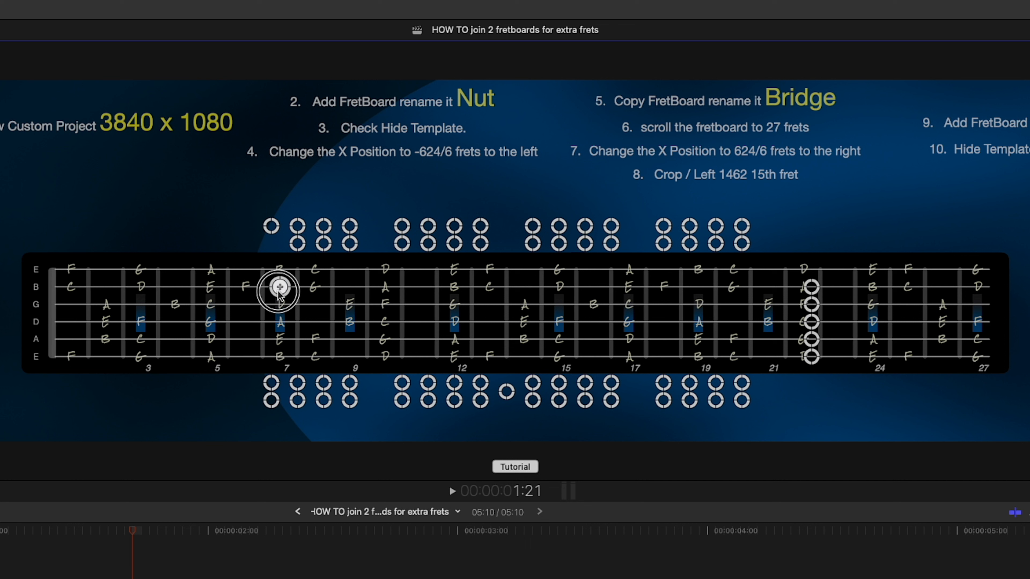
pyautogui.click(278, 291)
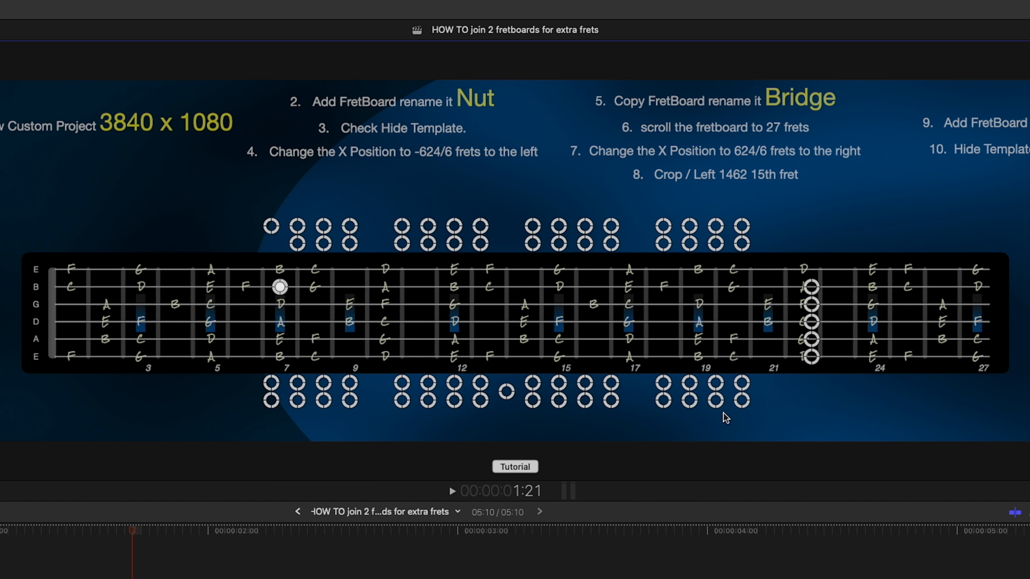
pyautogui.moveTo(272, 227); pyautogui.dragTo(280, 324)
pyautogui.moveTo(532, 244); pyautogui.dragTo(524, 287)
pyautogui.moveTo(810, 355); pyautogui.dragTo(663, 356)
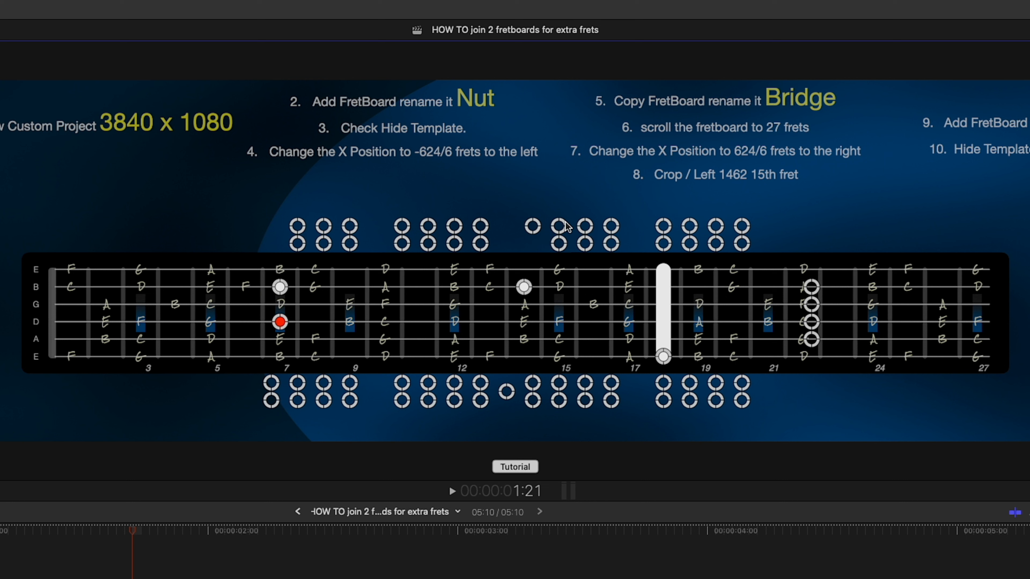
# Label the B-string dots at frets 7 and 14 and the D-string dot with H, and the barre with P
pyautogui.moveTo(532, 214); pyautogui.dragTo(524, 289)
pyautogui.moveTo(741, 245); pyautogui.dragTo(732, 304)
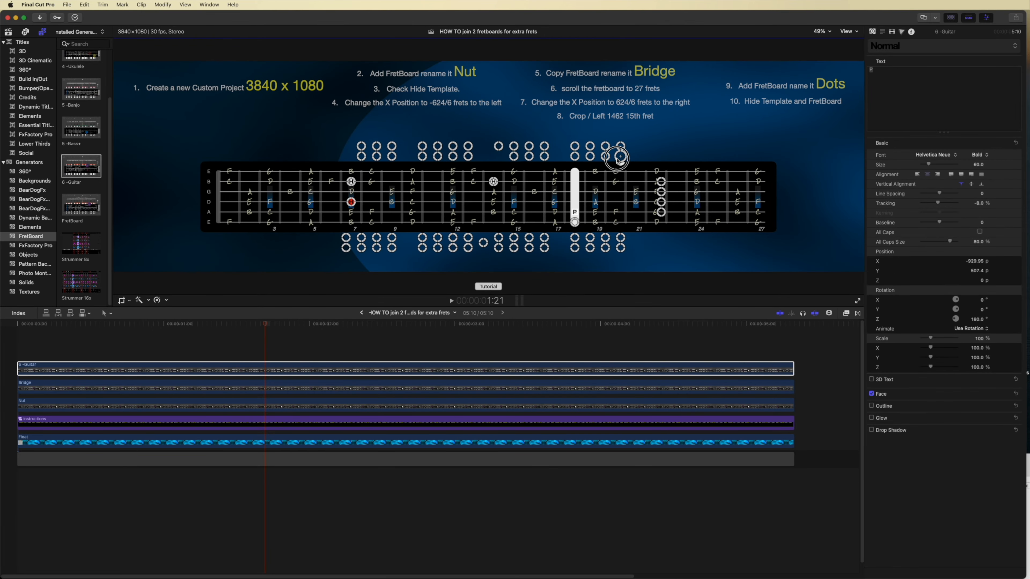
# In the Nut clip, place an open-note ring on the B string and a red dot on the G string at fret 1
pyautogui.click(168, 384)
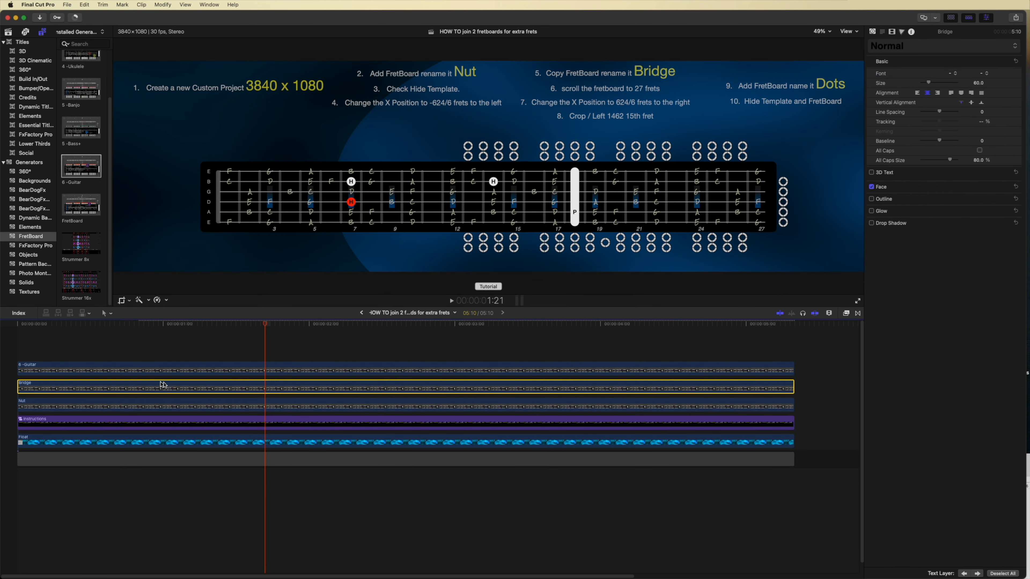
pyautogui.click(201, 402)
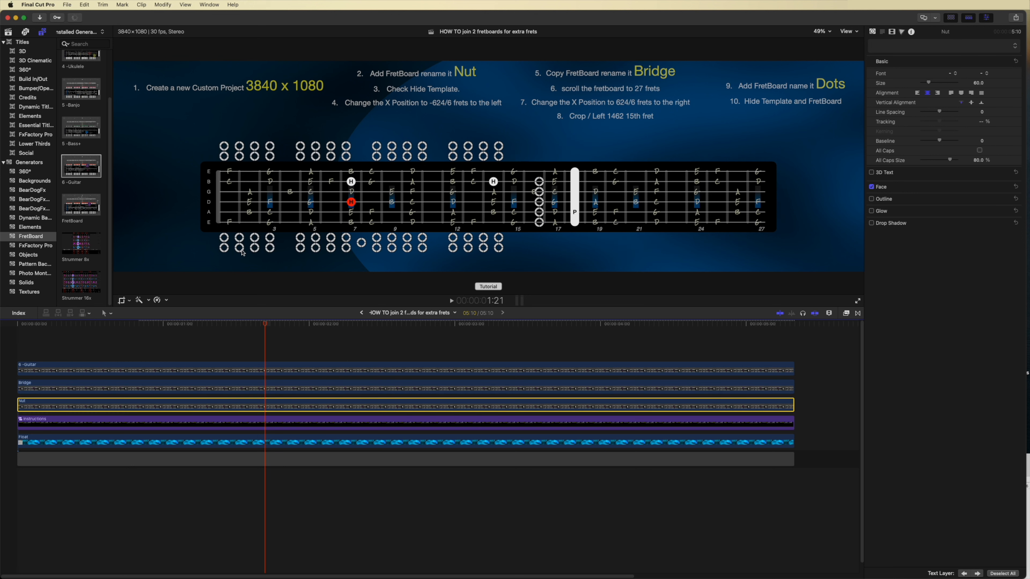
pyautogui.moveTo(226, 157); pyautogui.dragTo(204, 187)
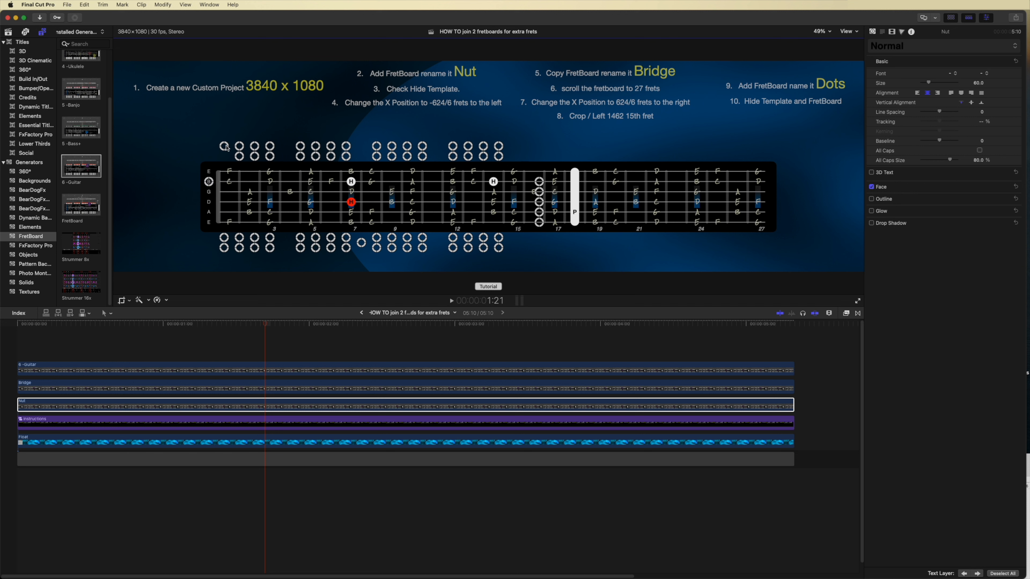
pyautogui.moveTo(226, 146); pyautogui.dragTo(229, 191)
# In the Bridge clip, place a white dot on the B string and a red dot on the A string at fret 27
pyautogui.click(74, 386)
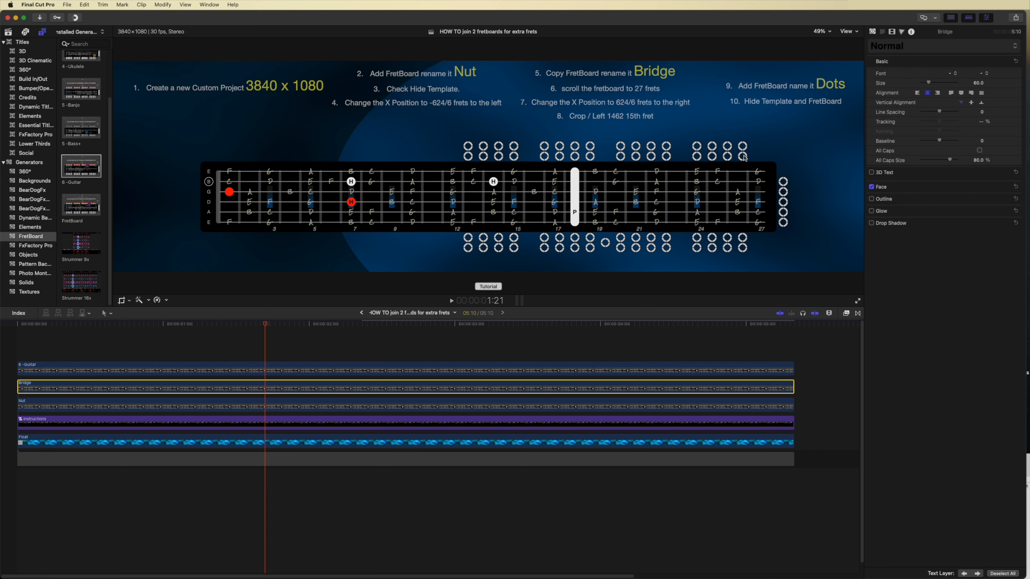
pyautogui.moveTo(746, 158); pyautogui.dragTo(760, 184)
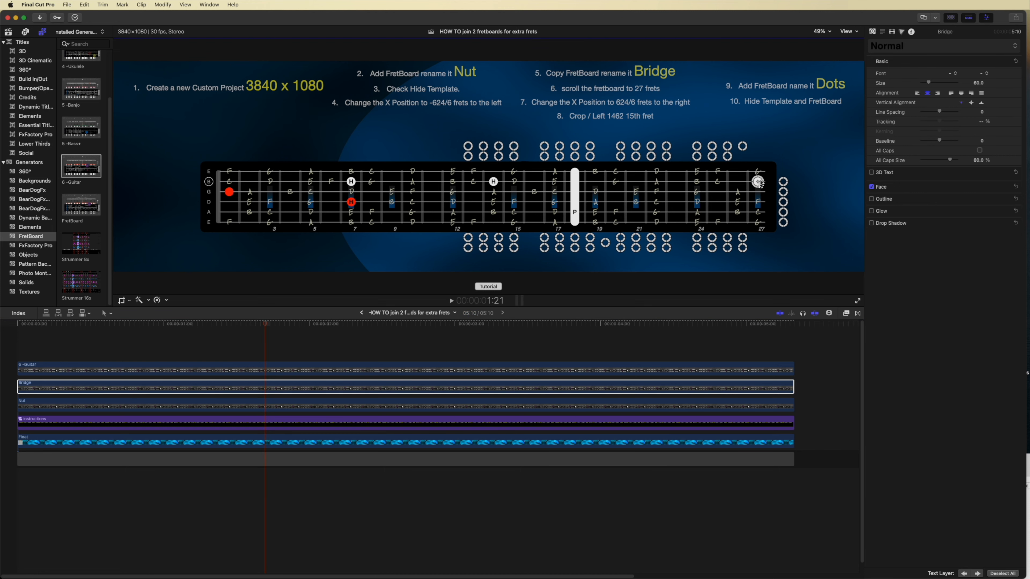
pyautogui.moveTo(743, 146); pyautogui.dragTo(758, 209)
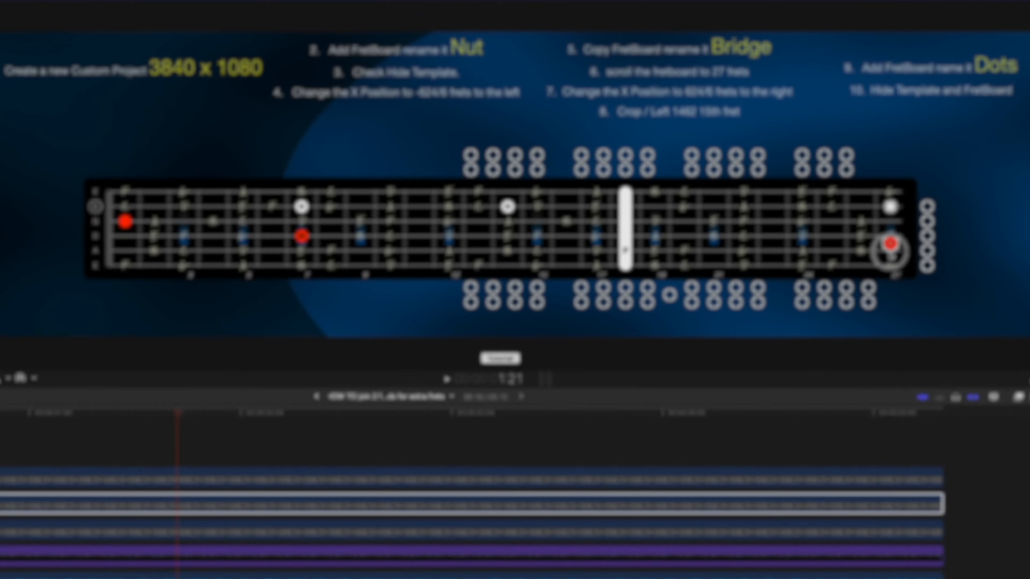
pyautogui.moveTo(890, 244); pyautogui.dragTo(890, 251)
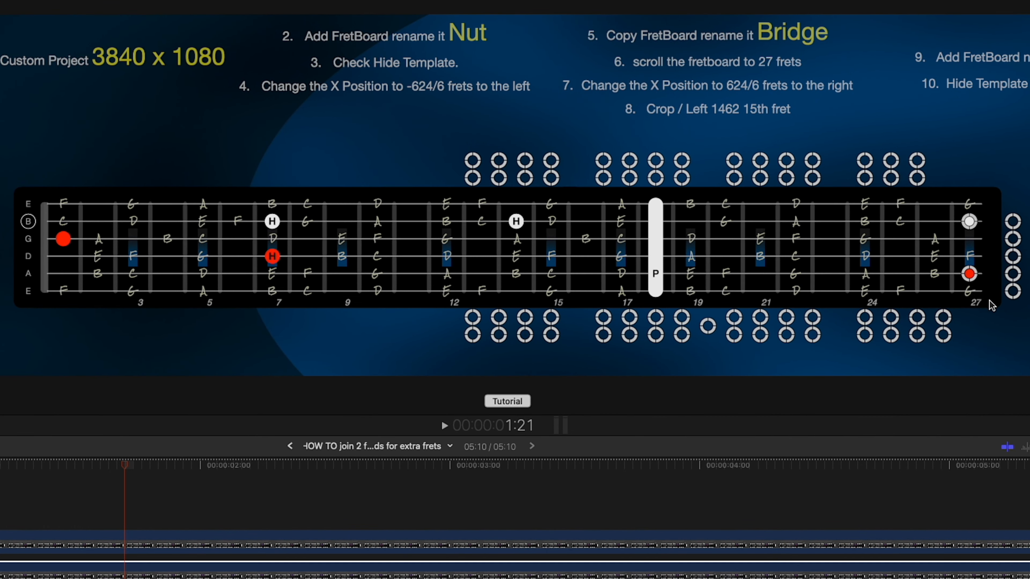
# Try out the bender controls below the fretboard for the Bridge and Nut clips
pyautogui.click(270, 254)
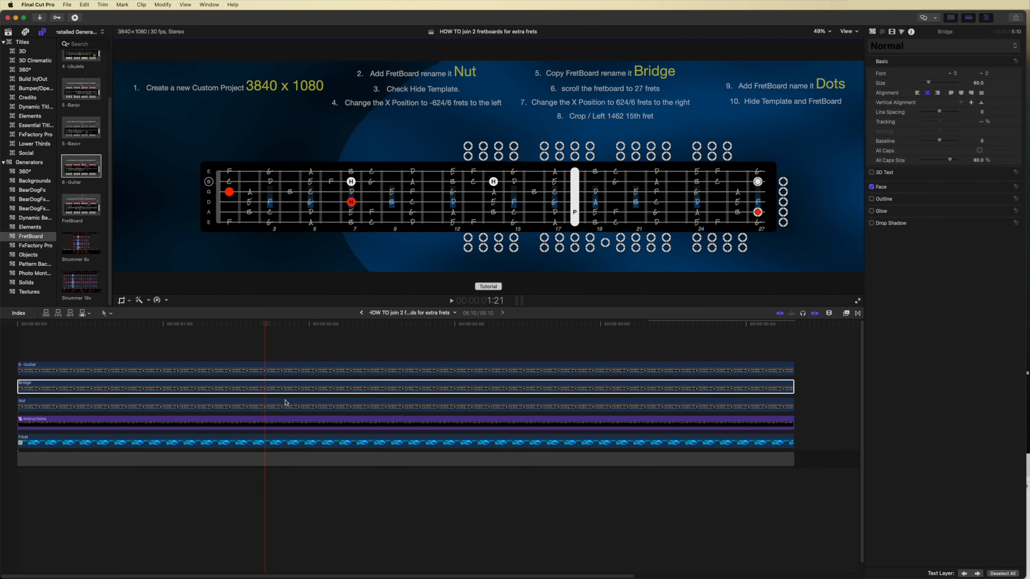
pyautogui.click(287, 384)
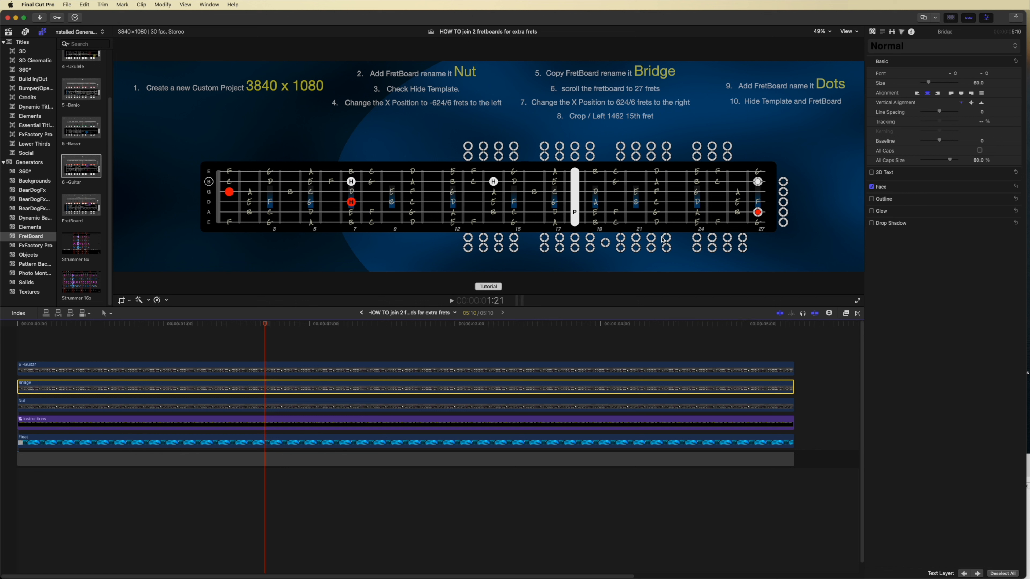
pyautogui.moveTo(566, 240); pyautogui.dragTo(630, 230)
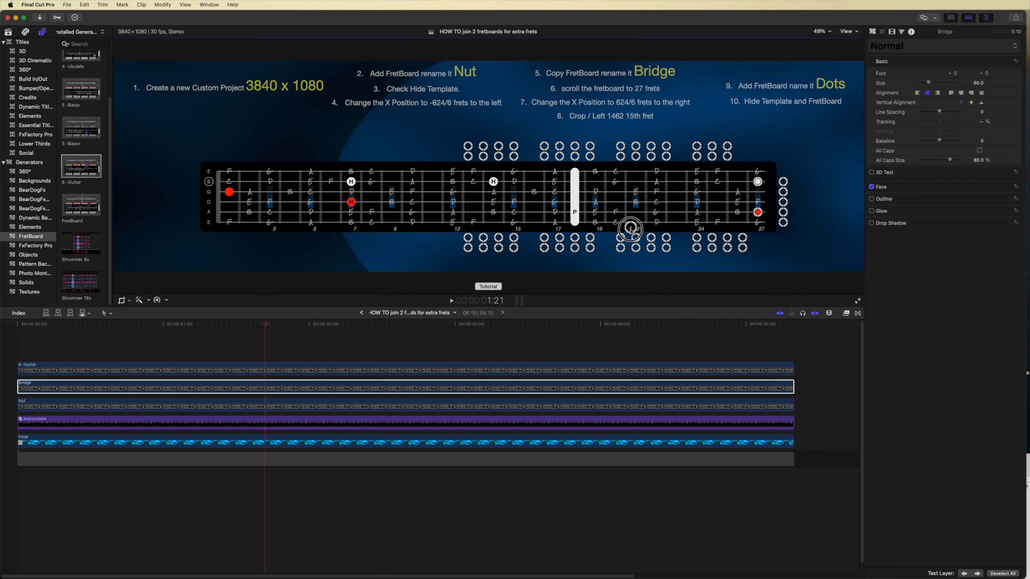
pyautogui.click(361, 242)
pyautogui.moveTo(361, 243)
pyautogui.mouseDown()
pyautogui.moveTo(364, 198)
pyautogui.moveTo(361, 250)
pyautogui.mouseUp()
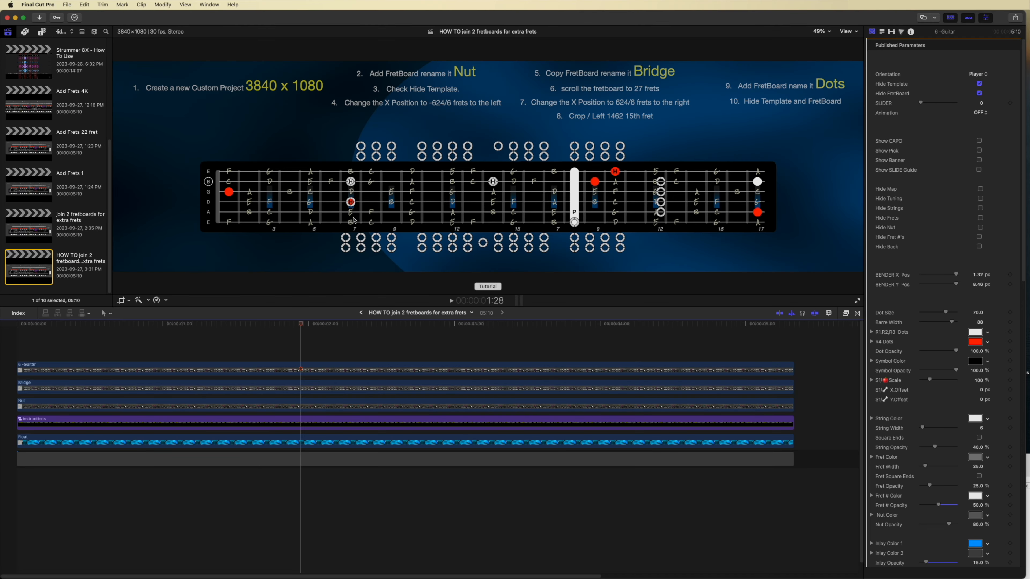
# Set up an Export File share of the project and show the video codec choices in its settings
pyautogui.click(67, 5)
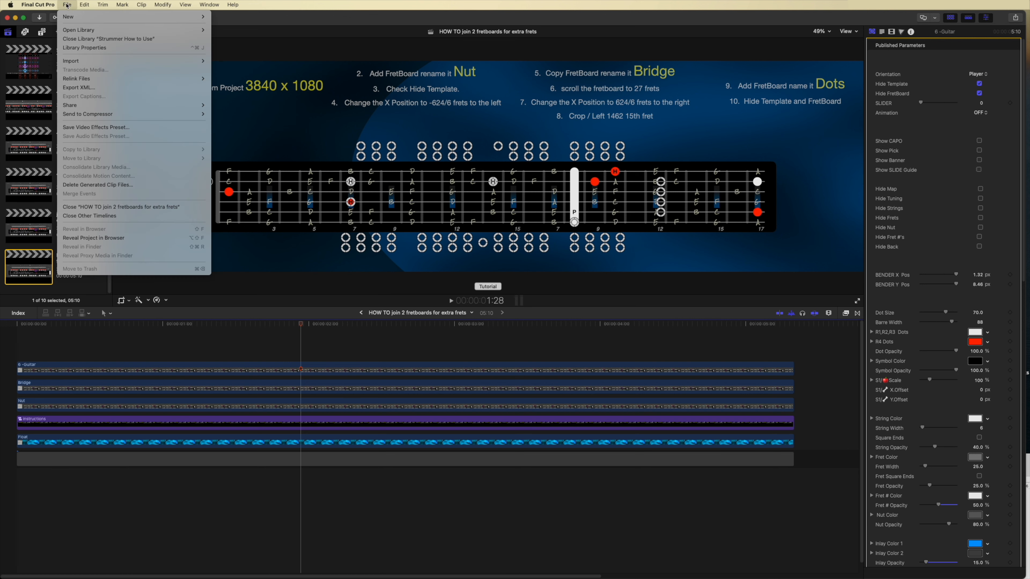
pyautogui.moveTo(100, 106)
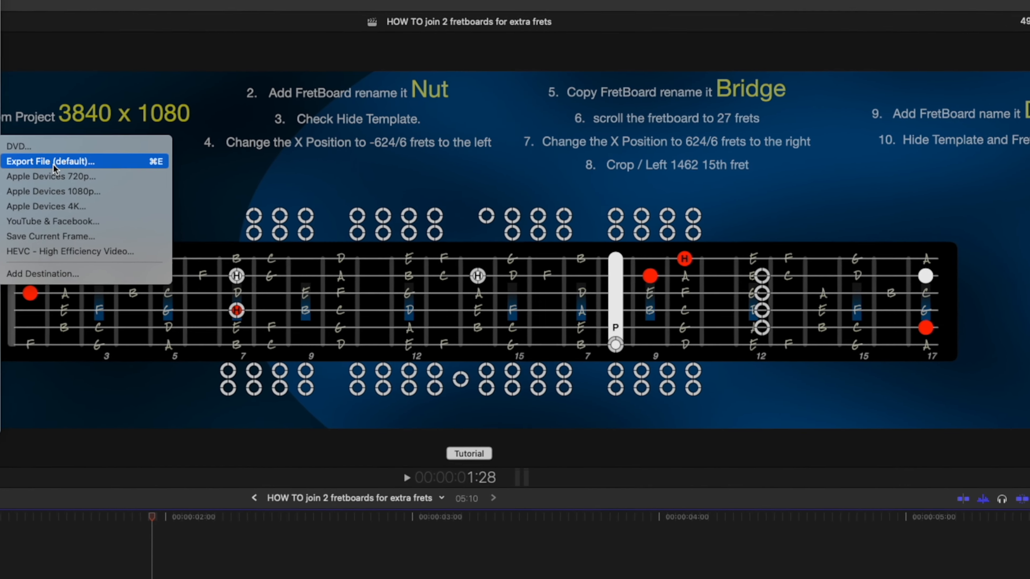
pyautogui.click(243, 115)
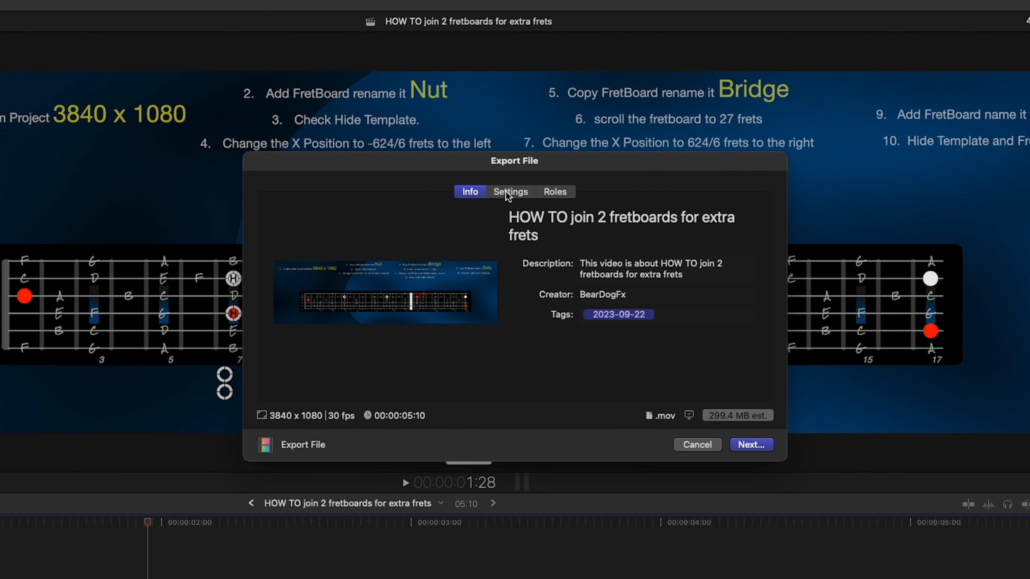
pyautogui.click(512, 194)
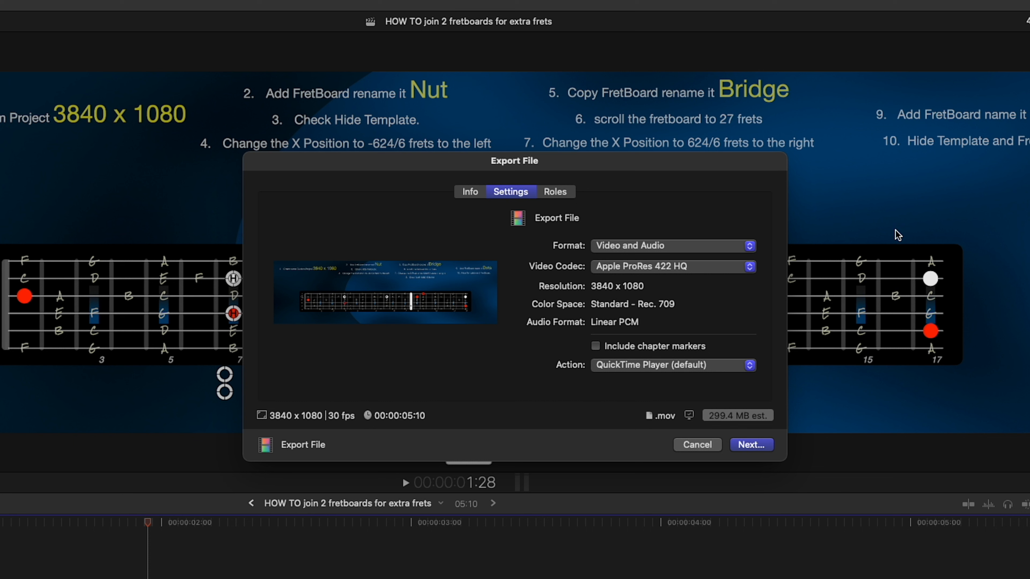
pyautogui.click(750, 268)
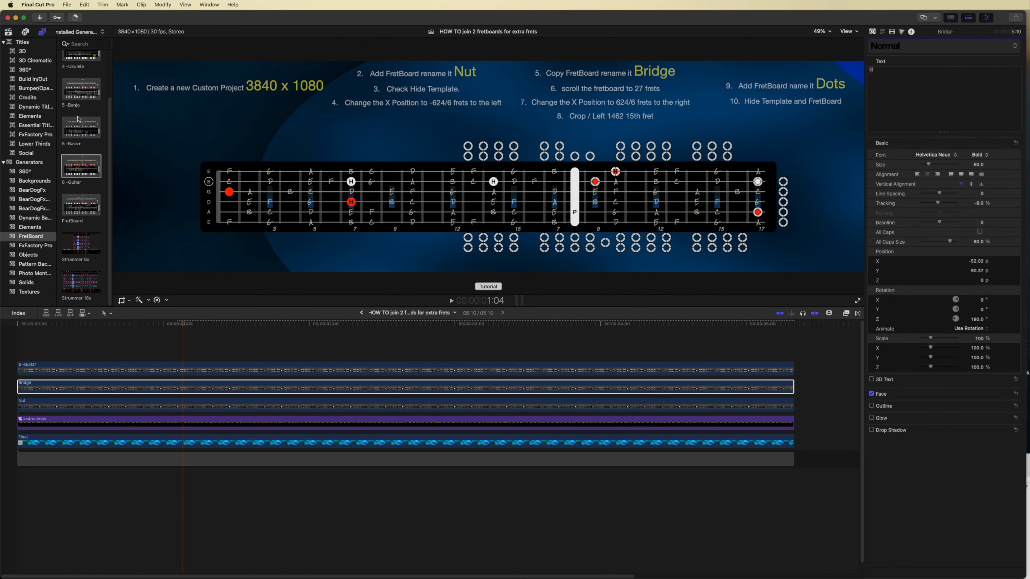
# Add a 5-Banjo generator above the 6-Guitar clip at the timeline start and adjust its string map
pyautogui.moveTo(79, 92); pyautogui.dragTo(220, 352)
pyautogui.moveTo(137, 348); pyautogui.dragTo(18, 348)
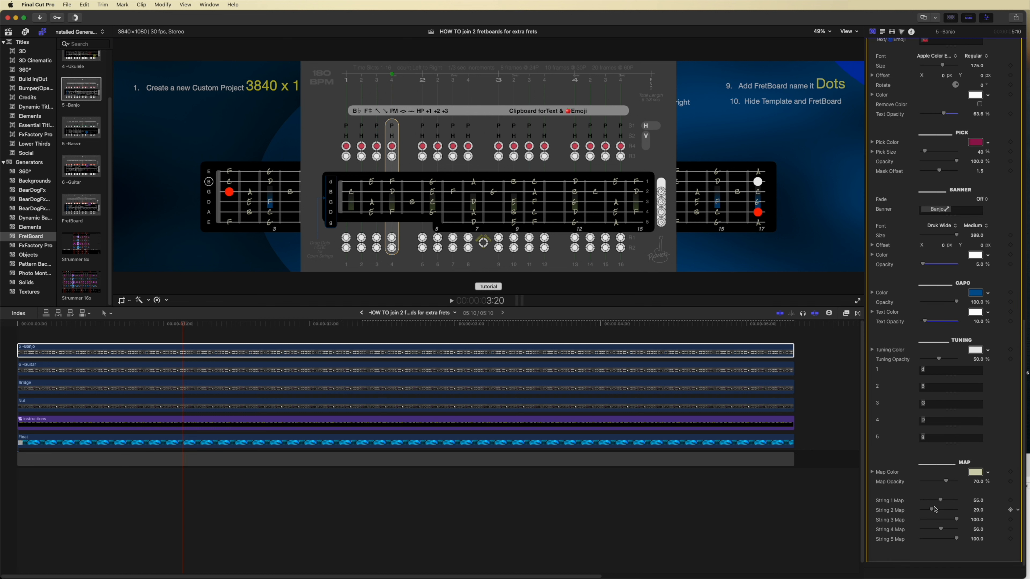
pyautogui.moveTo(942, 503)
pyautogui.mouseDown()
pyautogui.moveTo(917, 501)
pyautogui.moveTo(1024, 522)
pyautogui.moveTo(924, 511)
pyautogui.mouseUp()
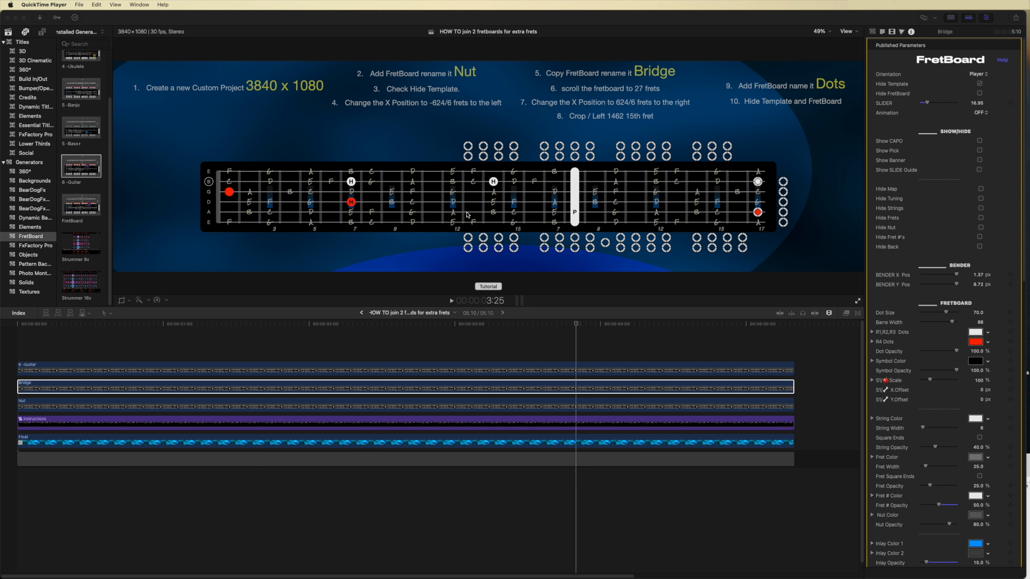
# View the joined fretboard project full screen and scrub back to 00:01
pyautogui.click(858, 302)
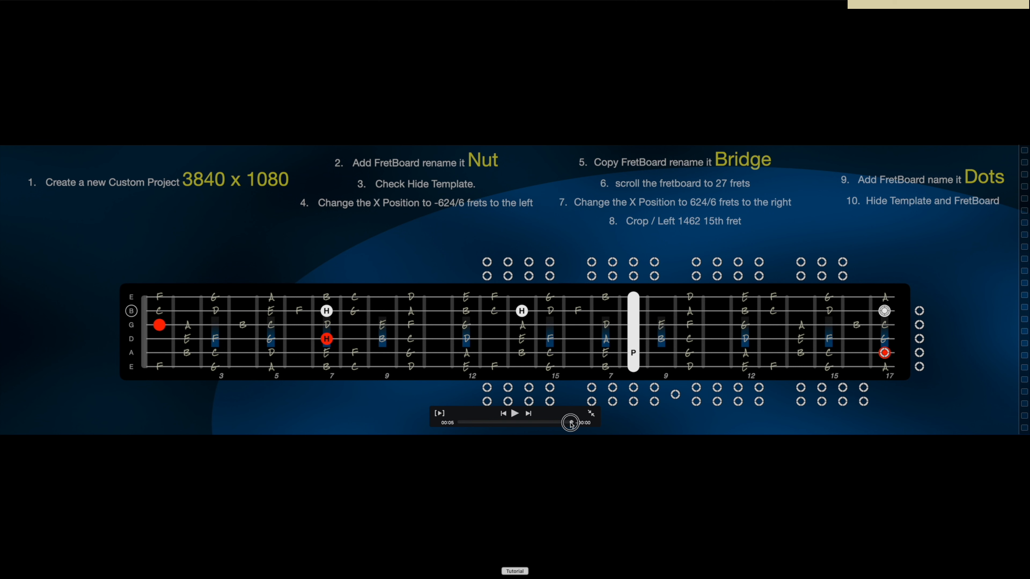
pyautogui.moveTo(572, 423); pyautogui.dragTo(484, 426)
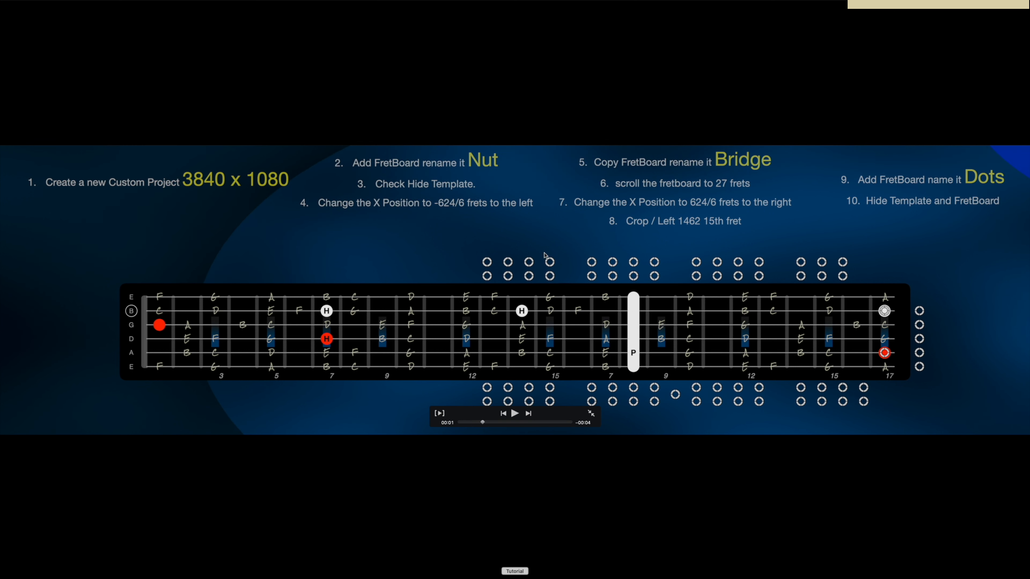